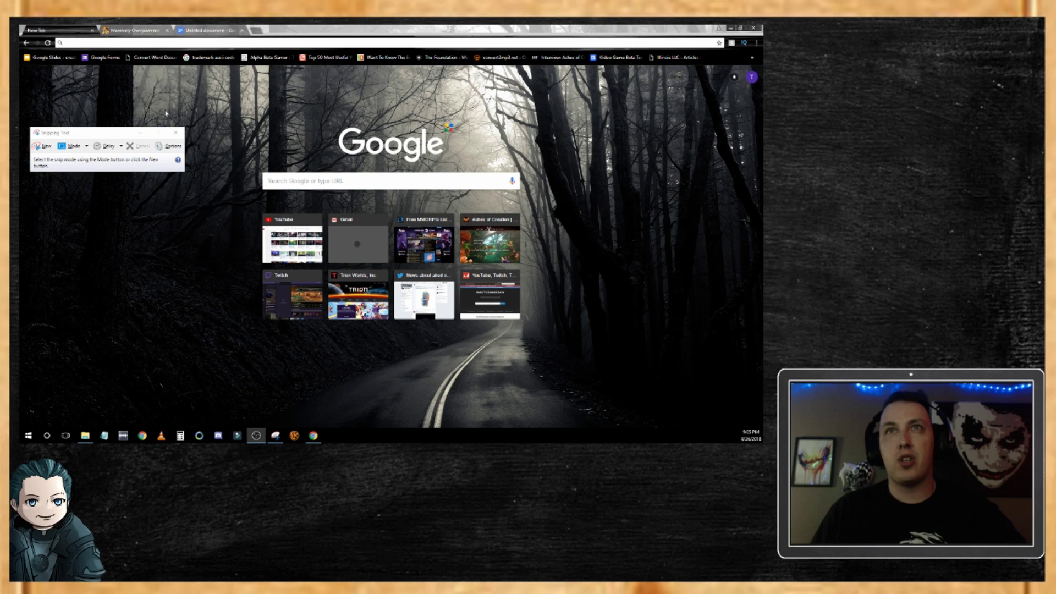
# On the Massively Overpowered tab, open the article 'Yes, even MapleStory 2 is prepping a battle royale mode'.
pyautogui.click(132, 31)
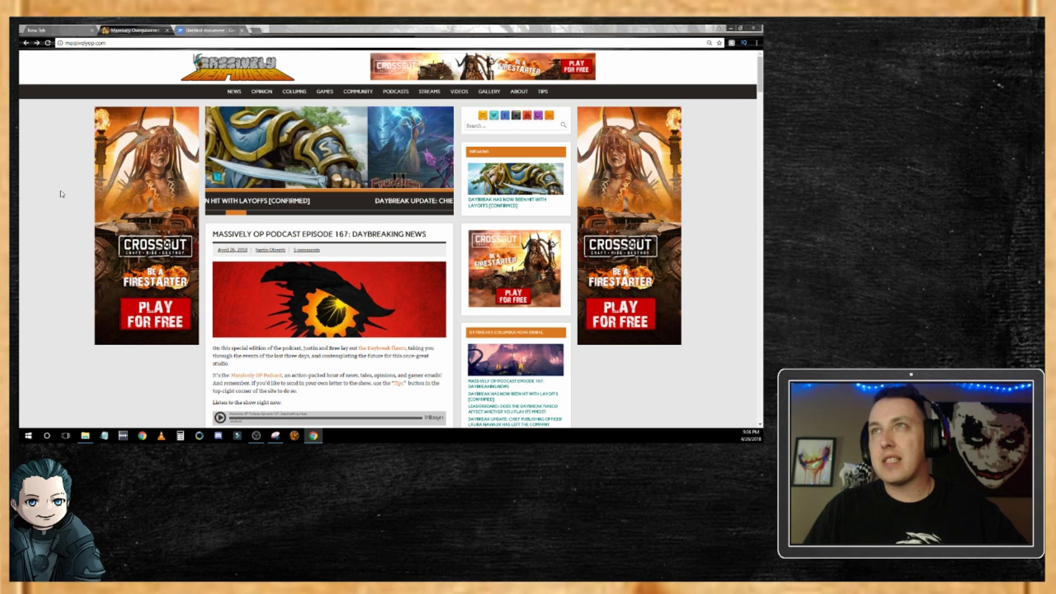
pyautogui.scroll(-3, 61, 194)
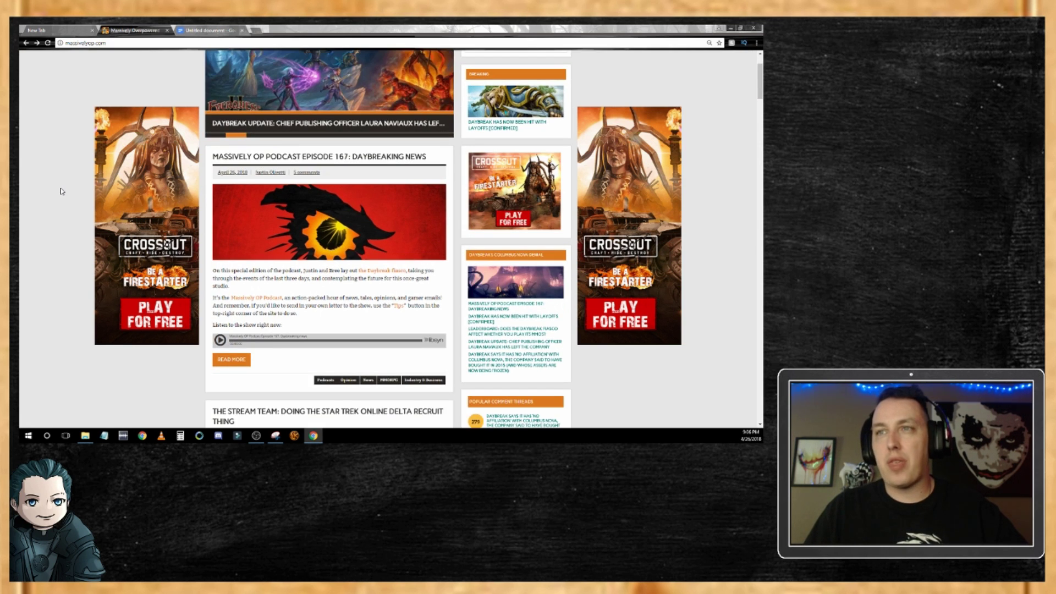
pyautogui.scroll(-8, 62, 194)
pyautogui.scroll(-5, 62, 189)
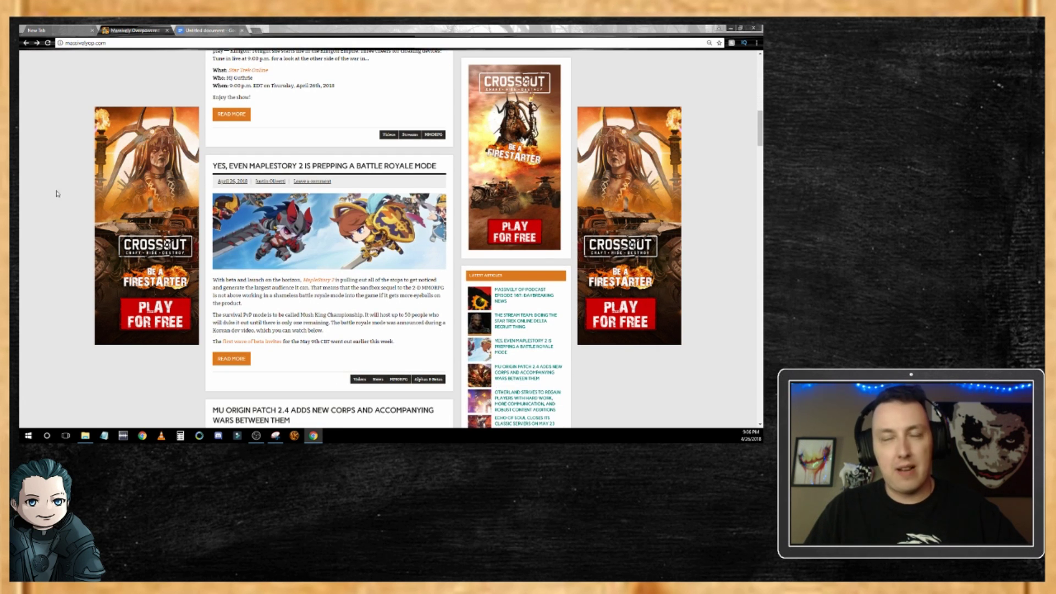
pyautogui.click(351, 166)
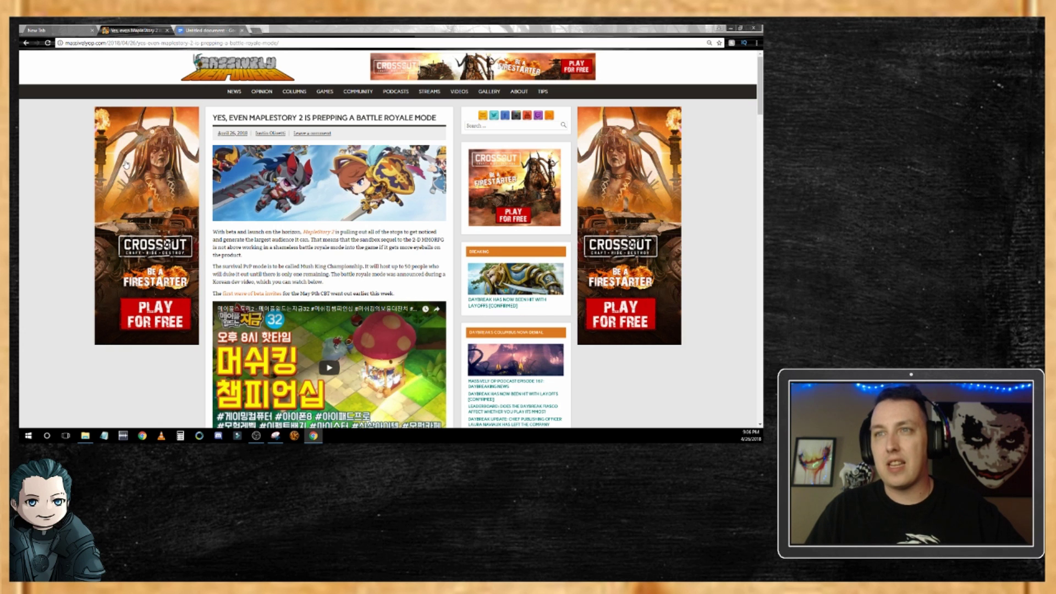
# Bring up Snipping Tool from the taskbar over the MapleStory 2 article.
pyautogui.scroll(-5, 126, 164)
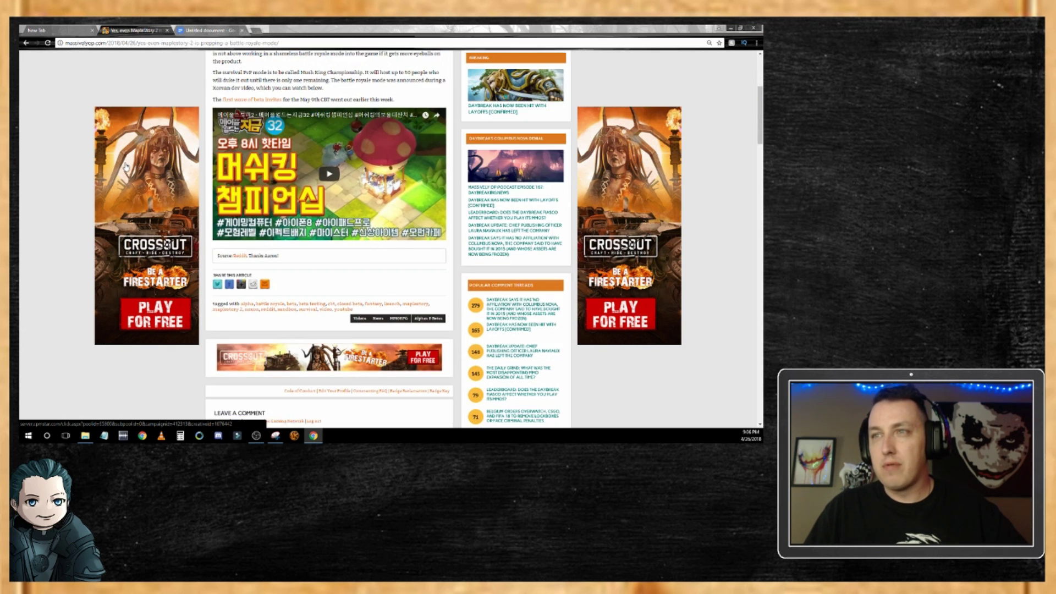
pyautogui.scroll(4, 126, 165)
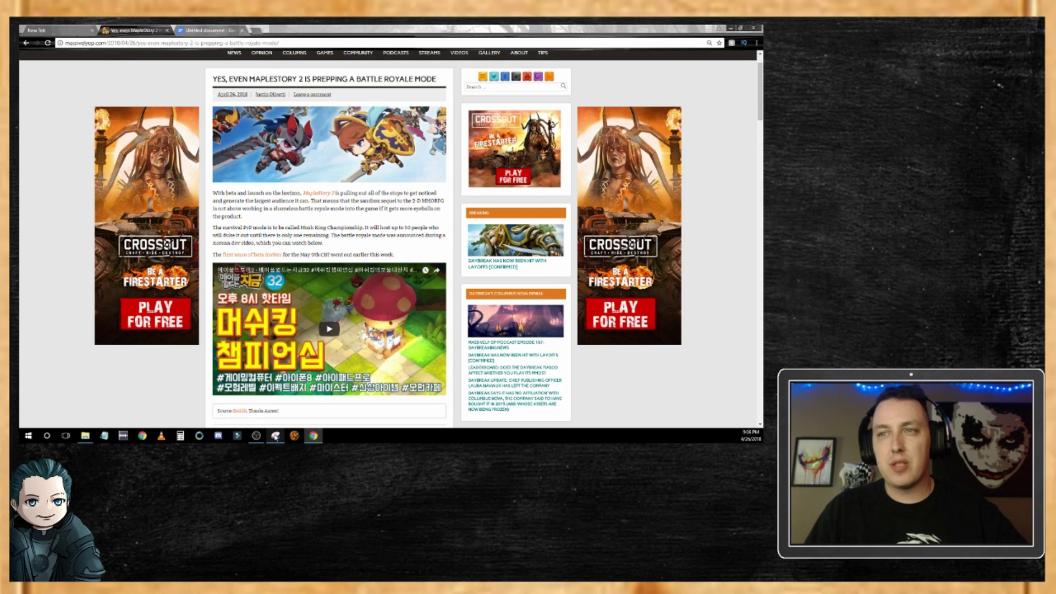
pyautogui.click(275, 437)
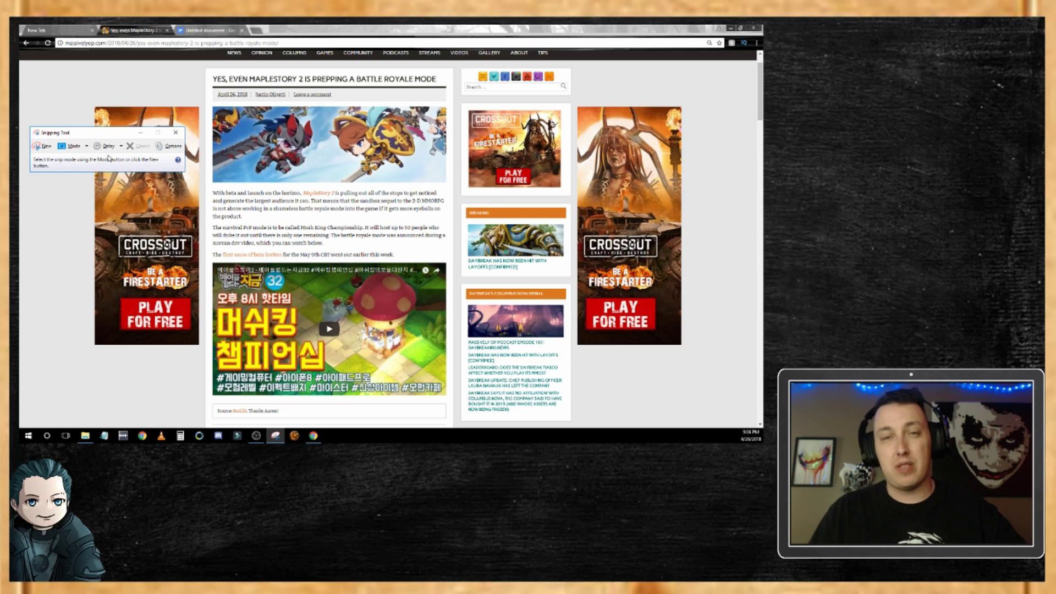
# Look at the Delay options without changing them, then start a New snip.
pyautogui.click(121, 146)
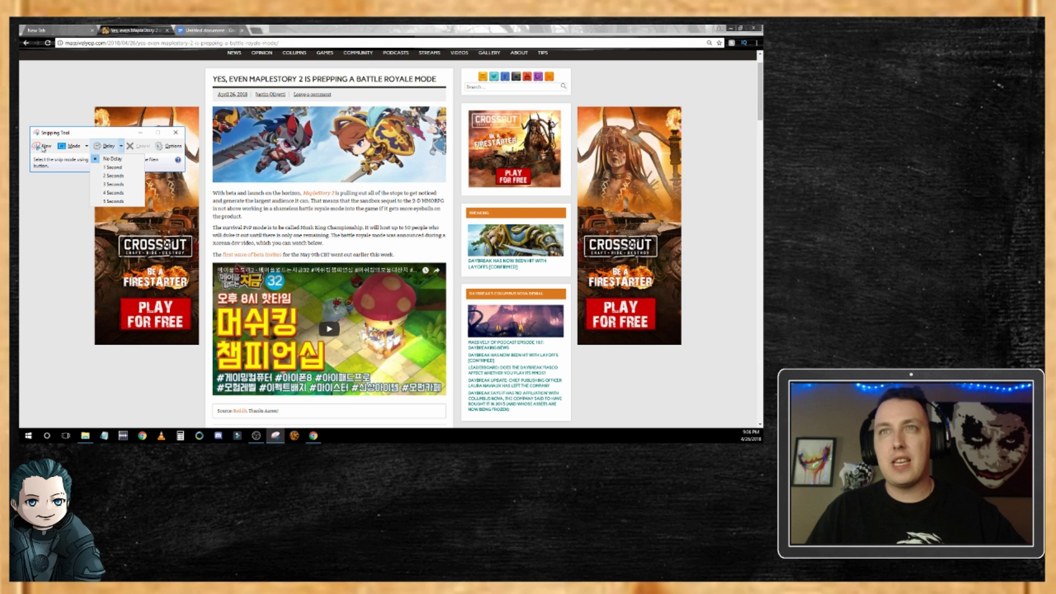
pyautogui.click(44, 148)
pyautogui.click(44, 146)
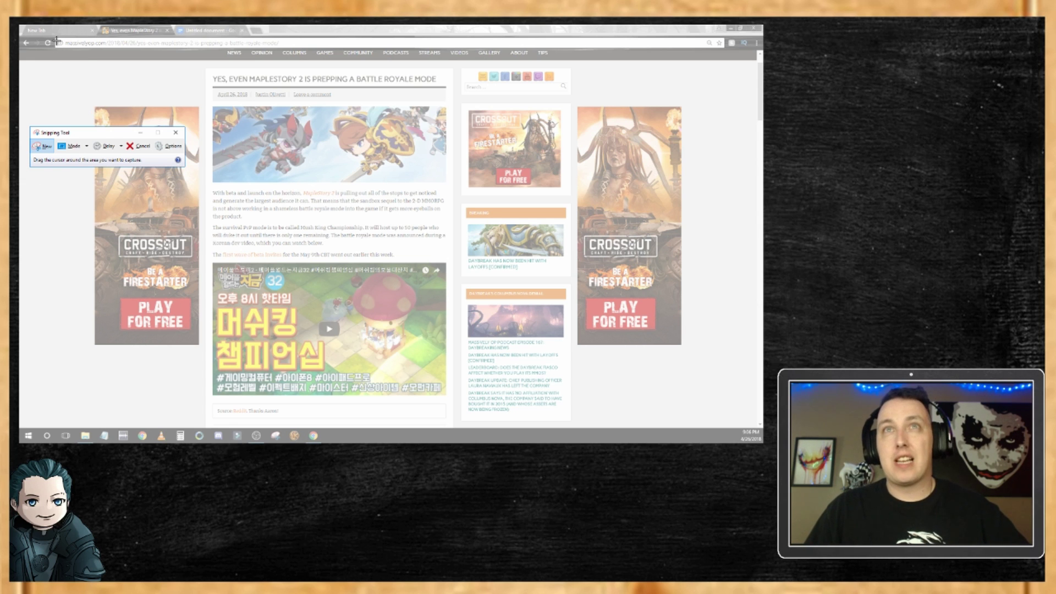
# Snip the article page from the address bar down to the embedded video's lower-right corner.
pyautogui.moveTo(56, 37); pyautogui.dragTo(456, 401)
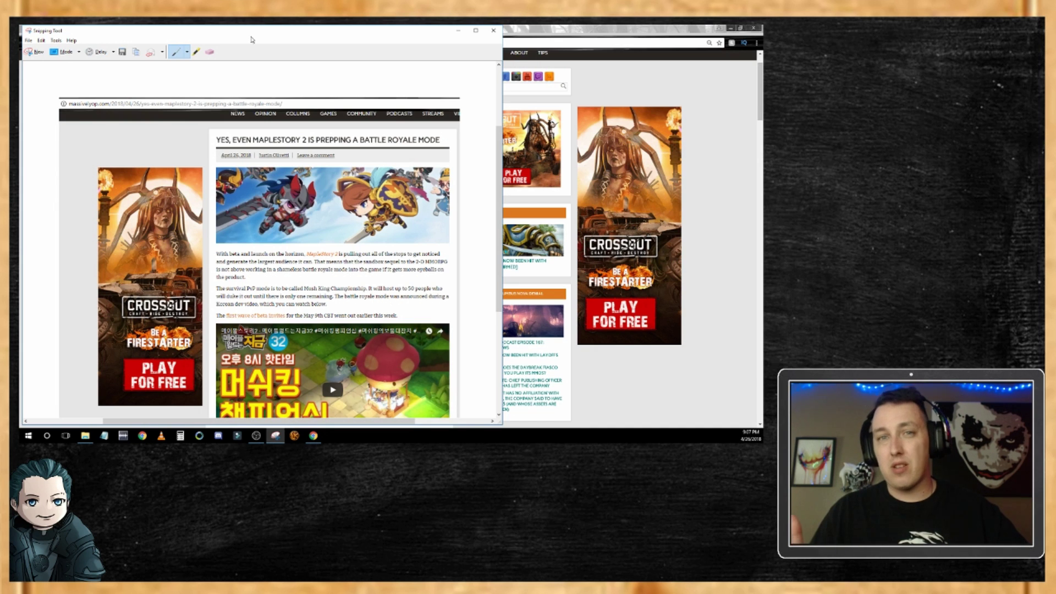
pyautogui.scroll(-2, 187, 120)
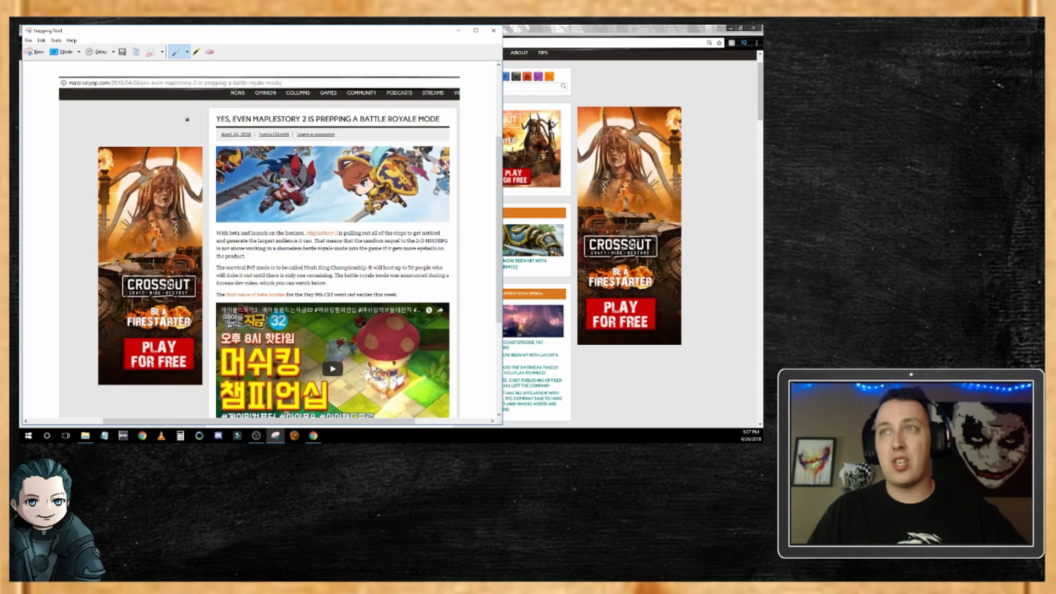
pyautogui.scroll(1, 187, 119)
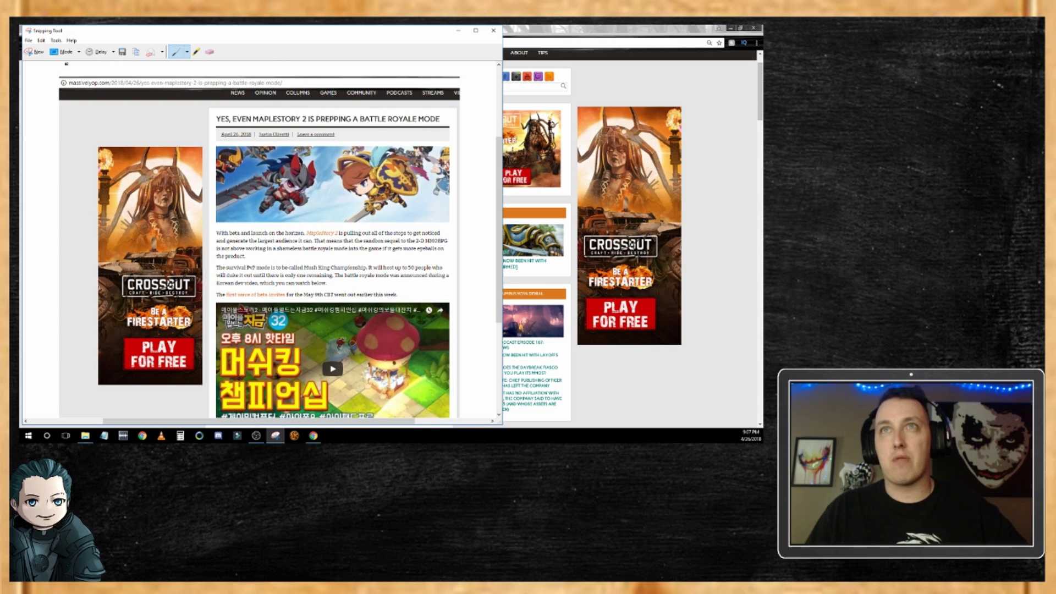
pyautogui.click(187, 52)
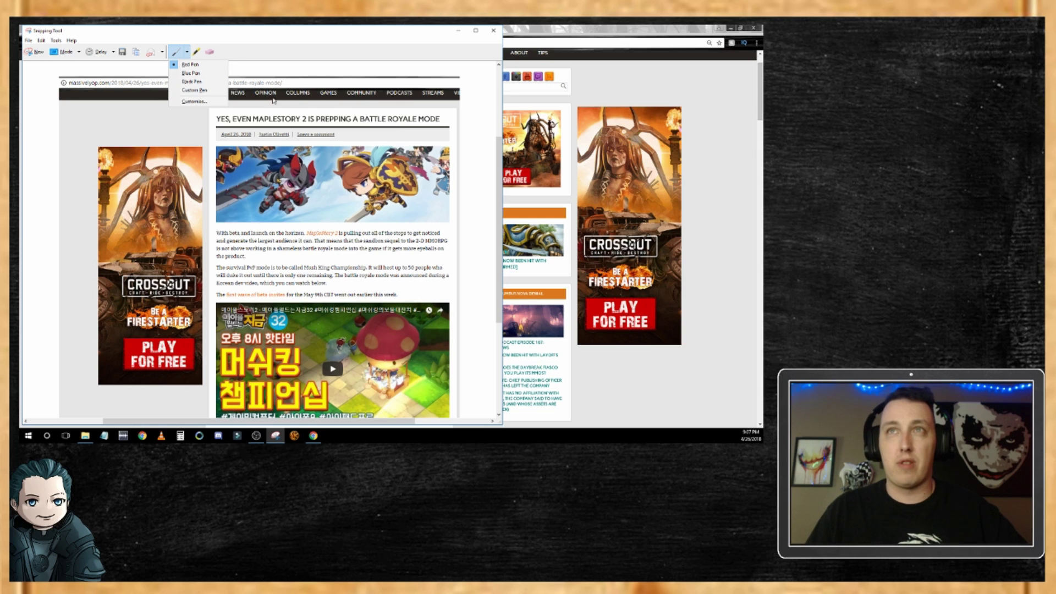
# Circle 'A BATTLE ROYALE MODE' with the Red Pen and highlight the Mush King Championship sentence.
pyautogui.click(189, 64)
pyautogui.moveTo(409, 115)
pyautogui.mouseDown()
pyautogui.moveTo(351, 117)
pyautogui.moveTo(431, 130)
pyautogui.moveTo(423, 111)
pyautogui.moveTo(403, 116)
pyautogui.mouseUp()
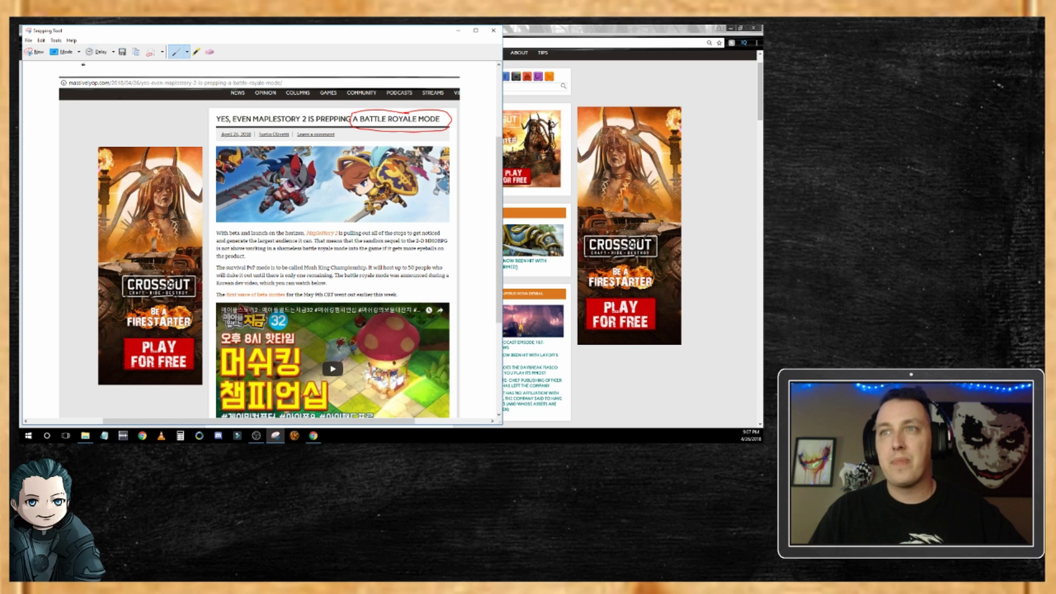
pyautogui.click(197, 51)
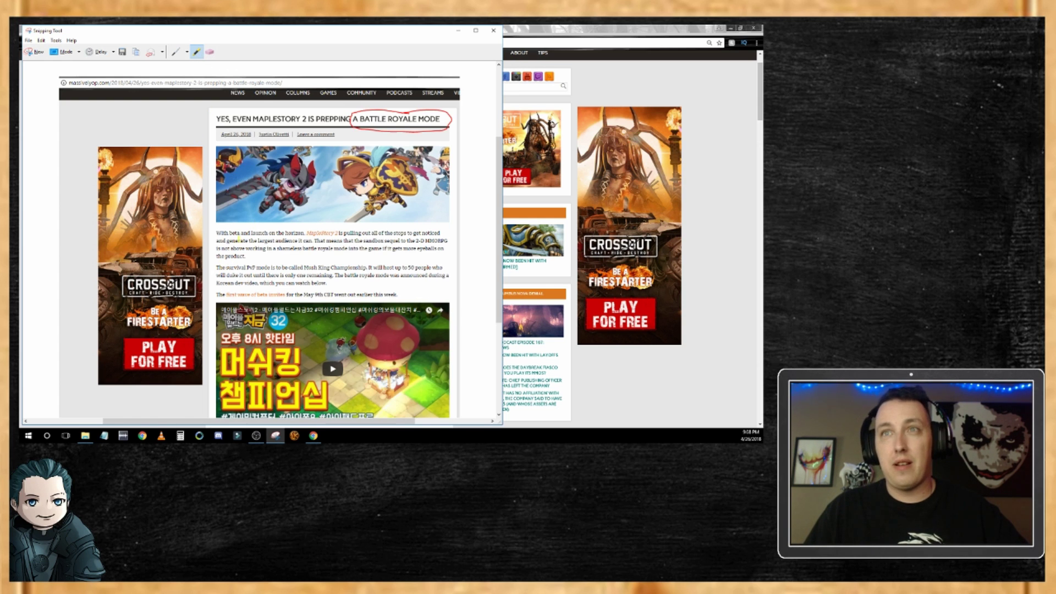
pyautogui.moveTo(215, 267); pyautogui.dragTo(365, 267)
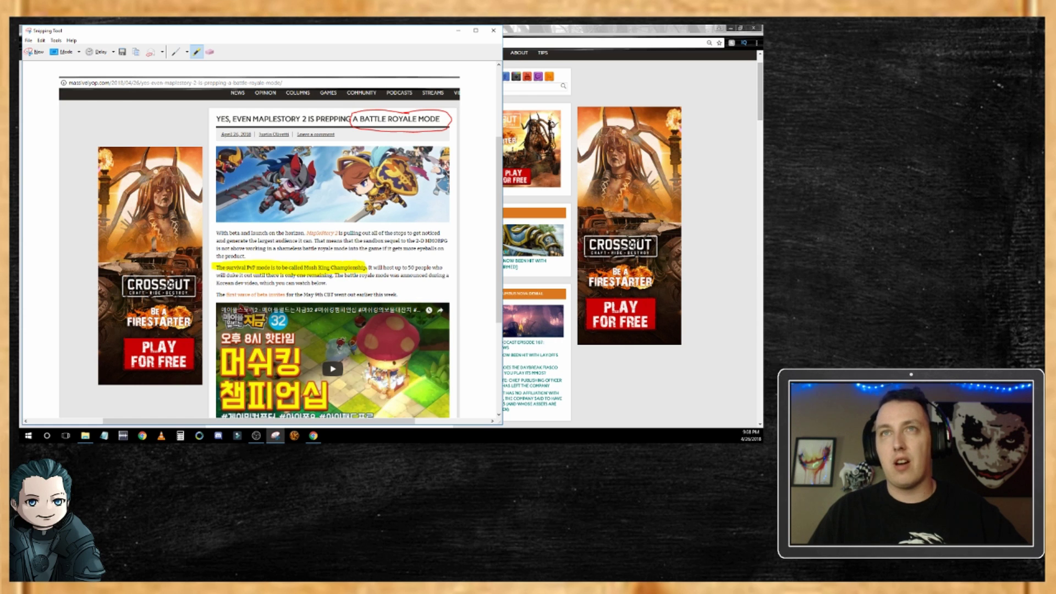
# Copy the annotated snip with Edit > Copy and bring Chrome back to the front.
pyautogui.click(28, 40)
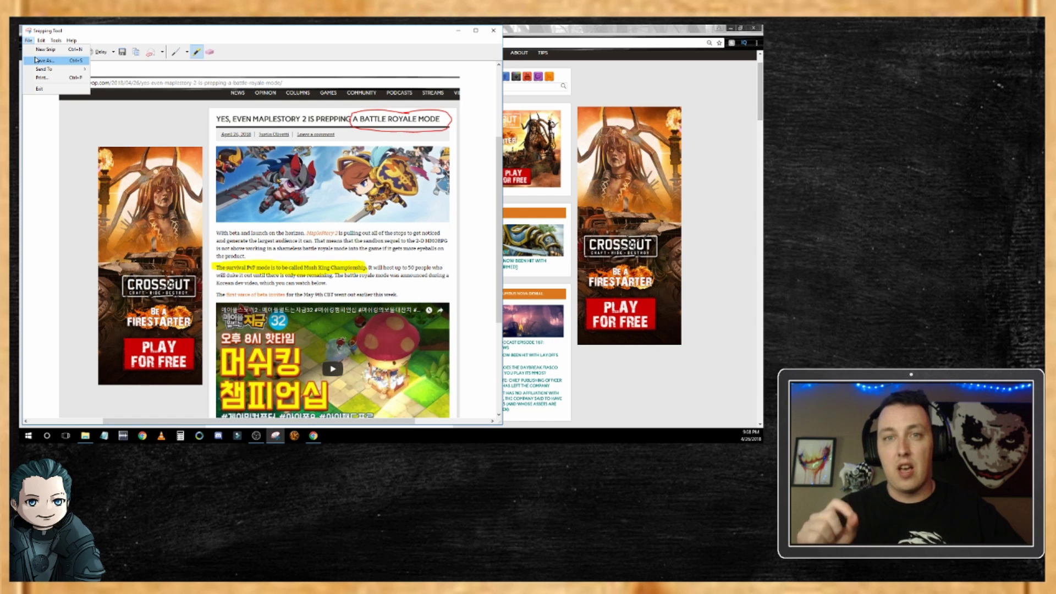
pyautogui.click(41, 40)
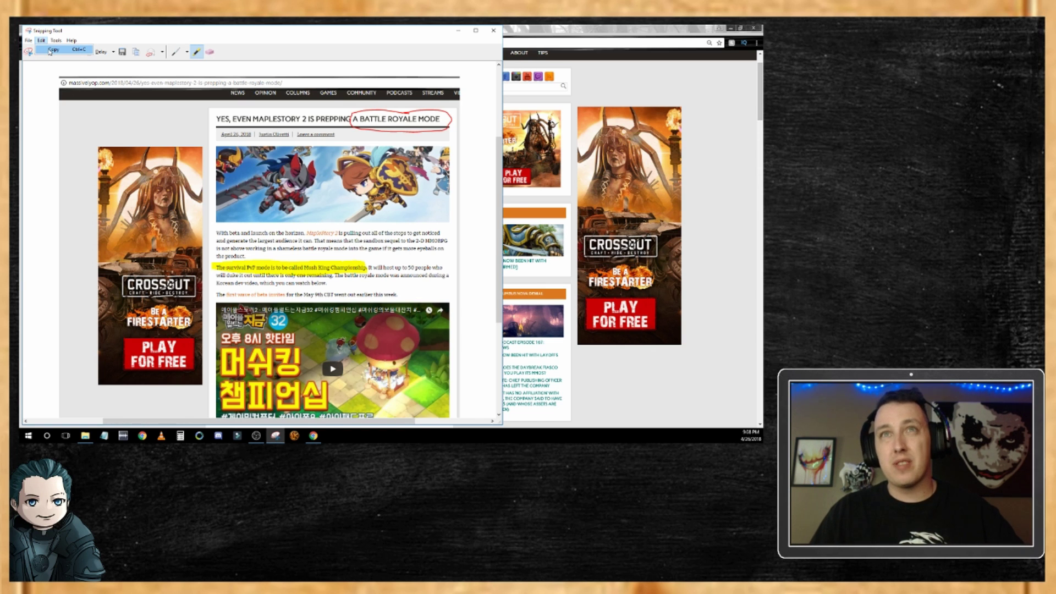
pyautogui.click(51, 49)
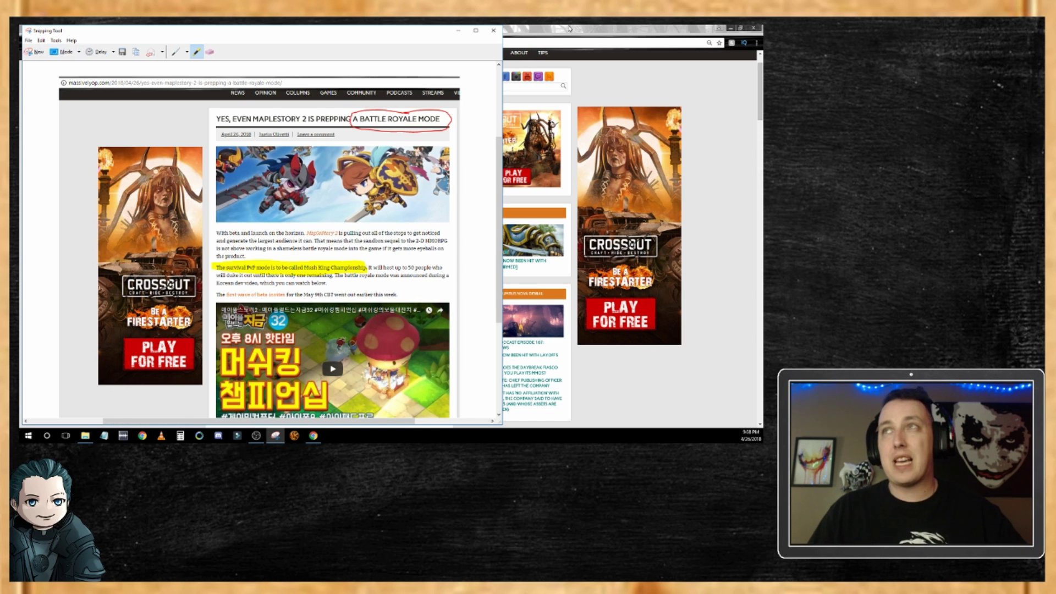
pyautogui.click(531, 31)
# In the blank Untitled document, paste the snip using the right-click Paste option.
pyautogui.click(220, 31)
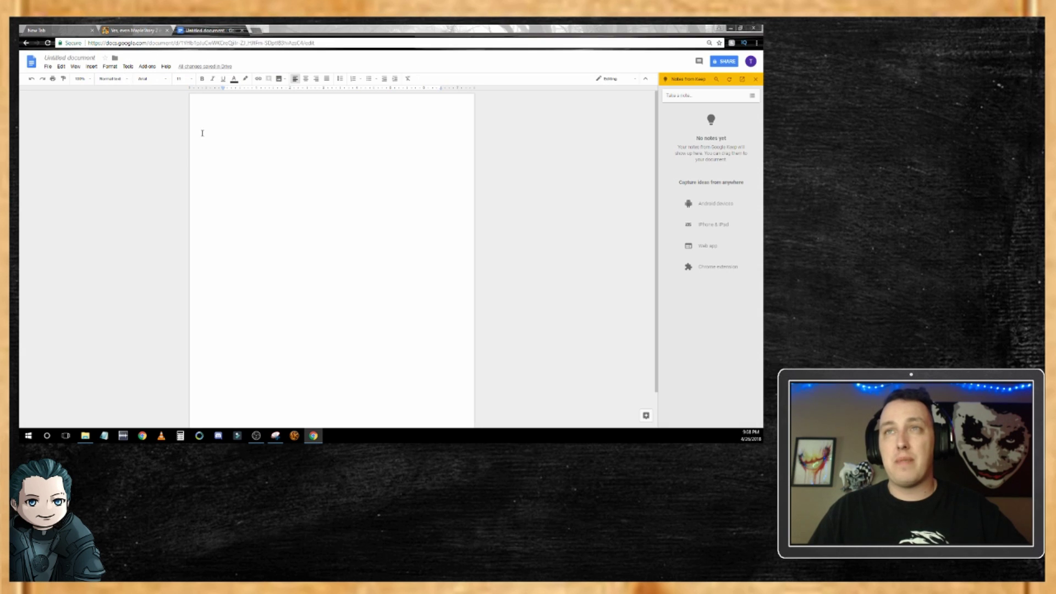
pyautogui.rightClick(220, 134)
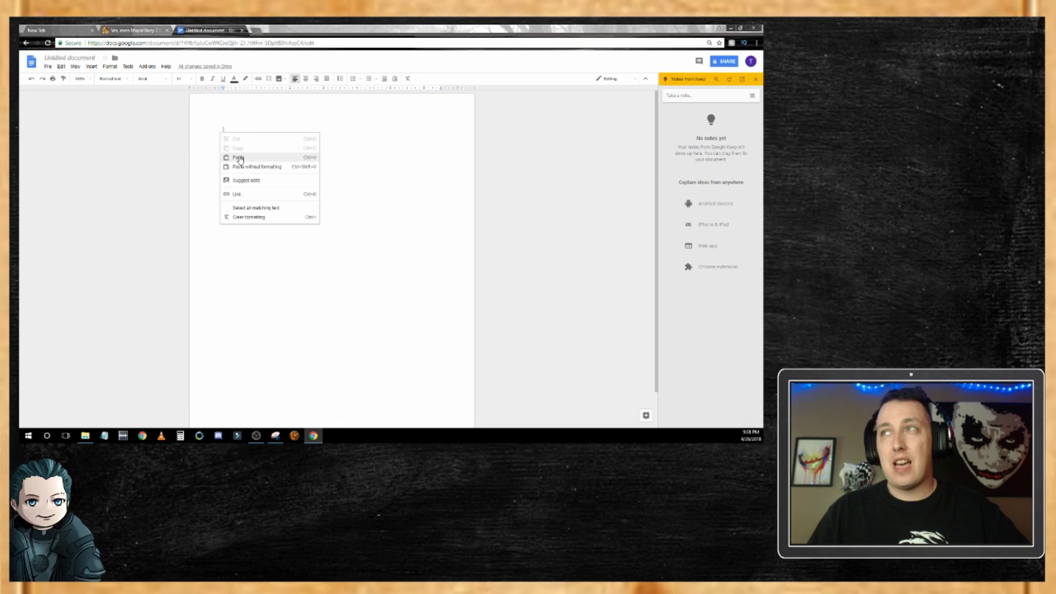
pyautogui.click(238, 161)
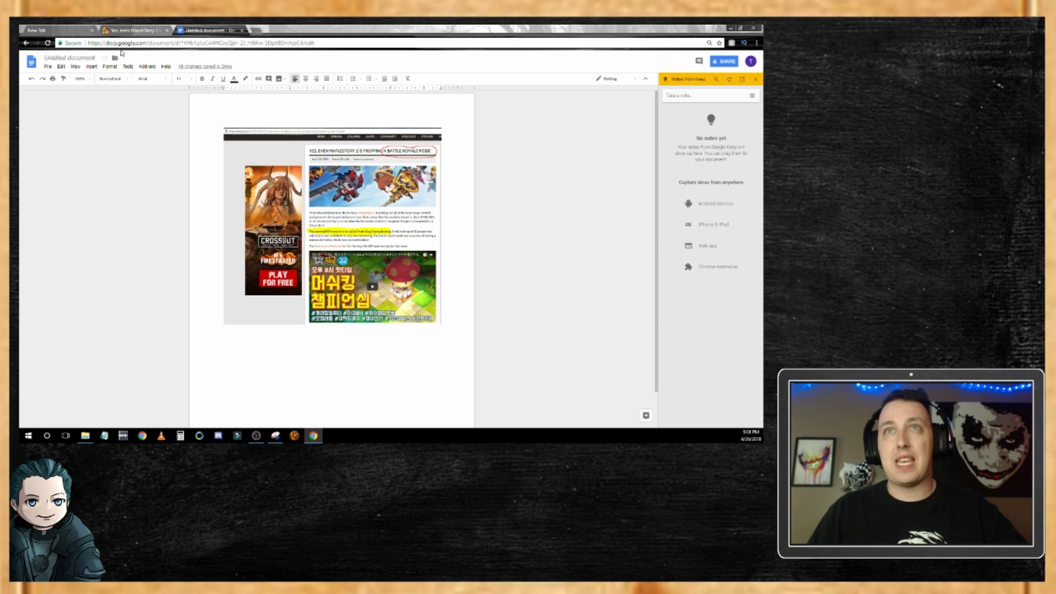
# Select the pasted image and enter crop mode, then leave it without cropping.
pyautogui.click(127, 66)
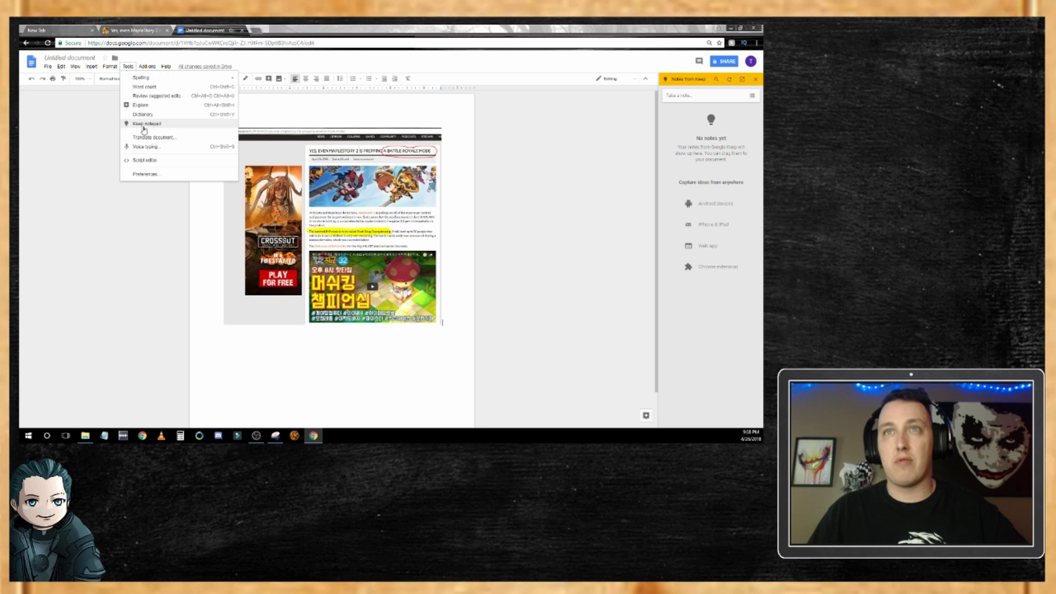
pyautogui.click(263, 322)
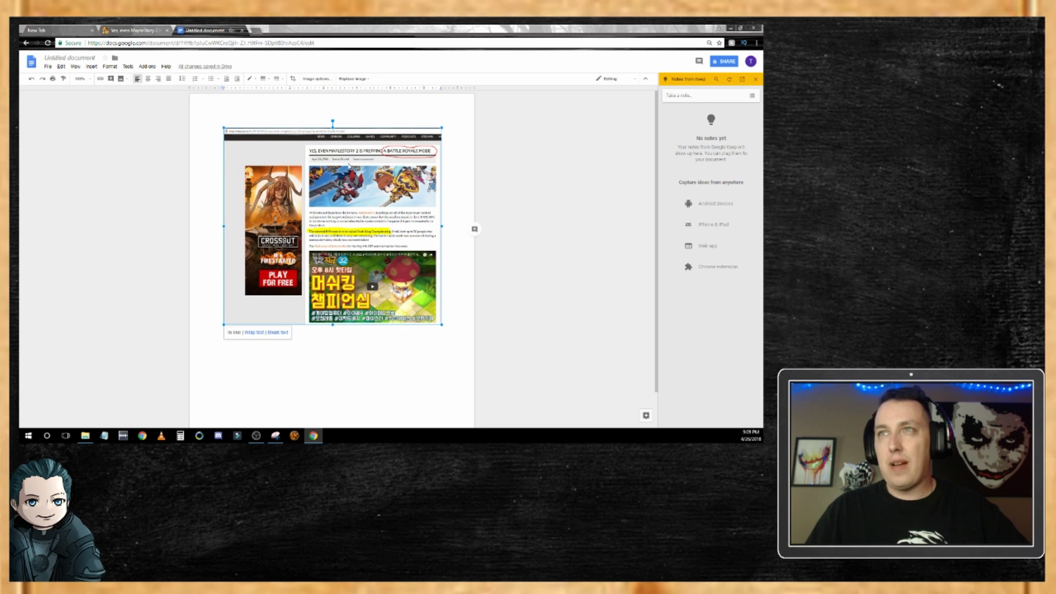
pyautogui.scroll(-1, 322, 221)
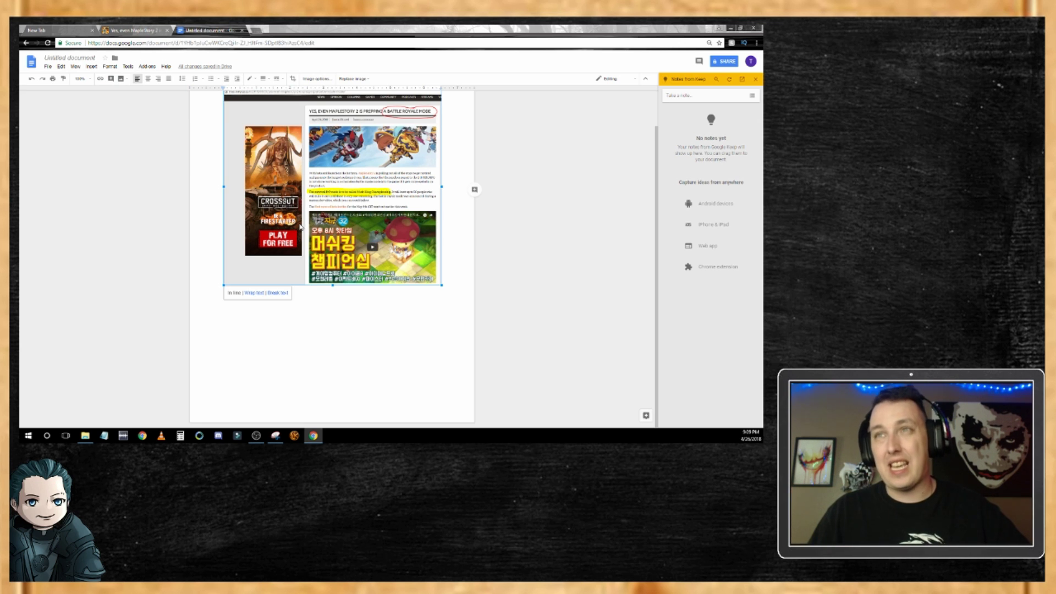
pyautogui.doubleClick(250, 220)
pyautogui.press('Escape')
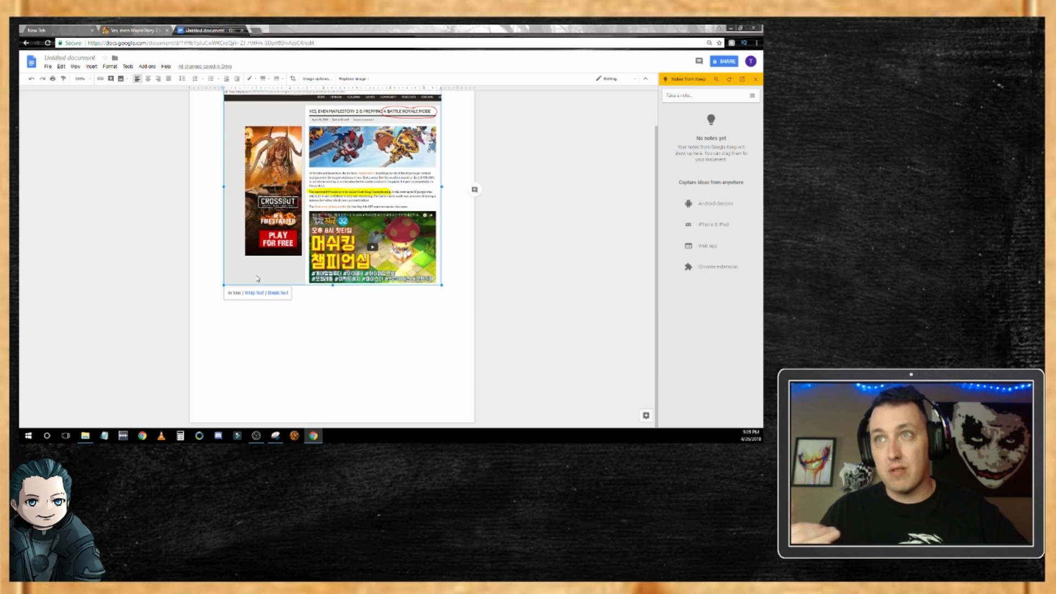
pyautogui.scroll(1, 204, 271)
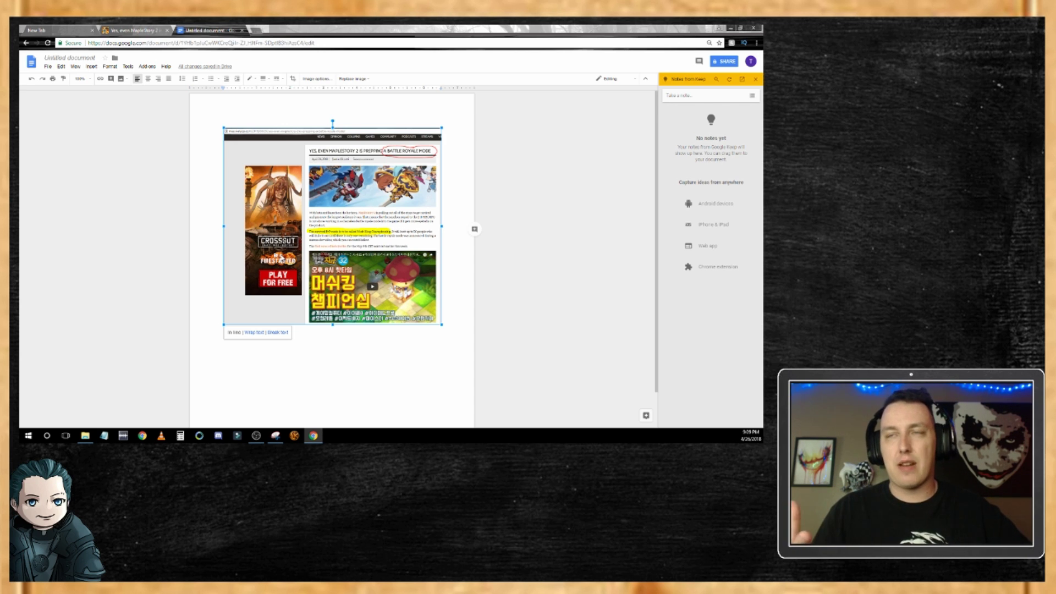
# Copy the pasted screenshot image, then choose Save to Keep notepad from its right-click menu.
pyautogui.rightClick(287, 222)
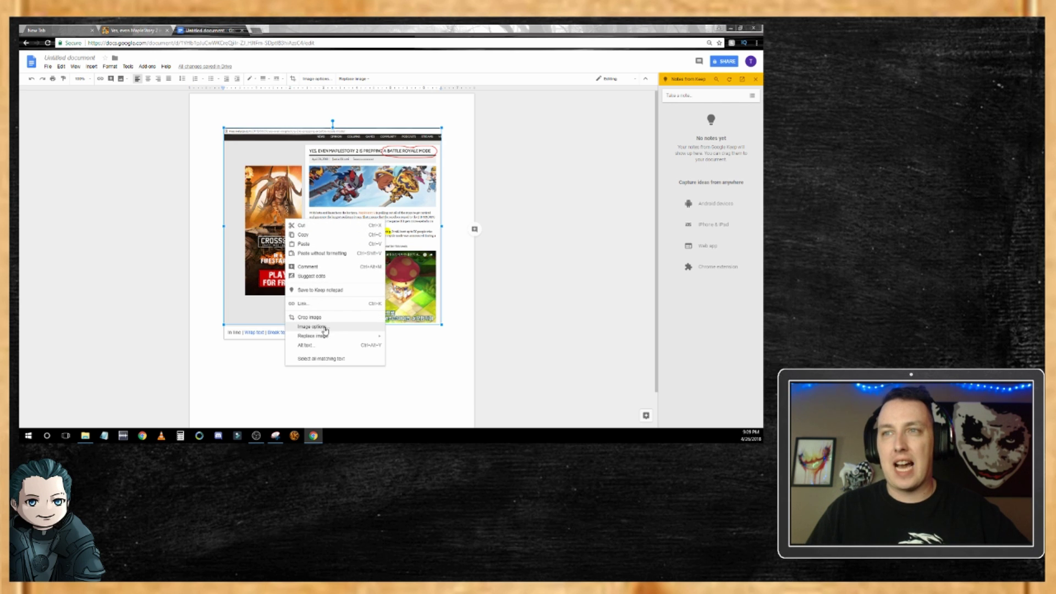
pyautogui.click(311, 236)
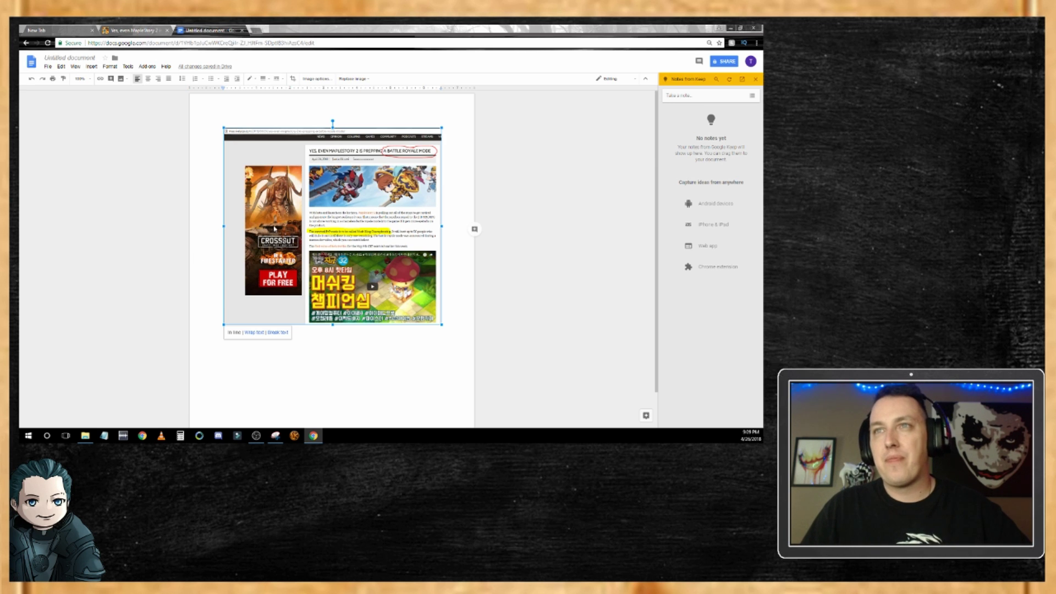
pyautogui.rightClick(274, 228)
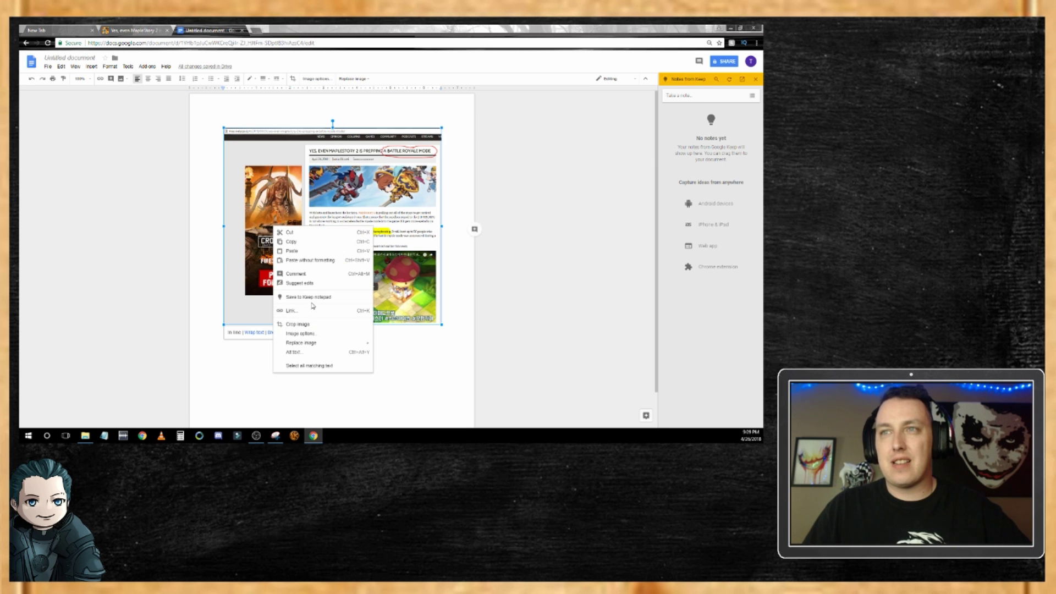
pyautogui.click(311, 298)
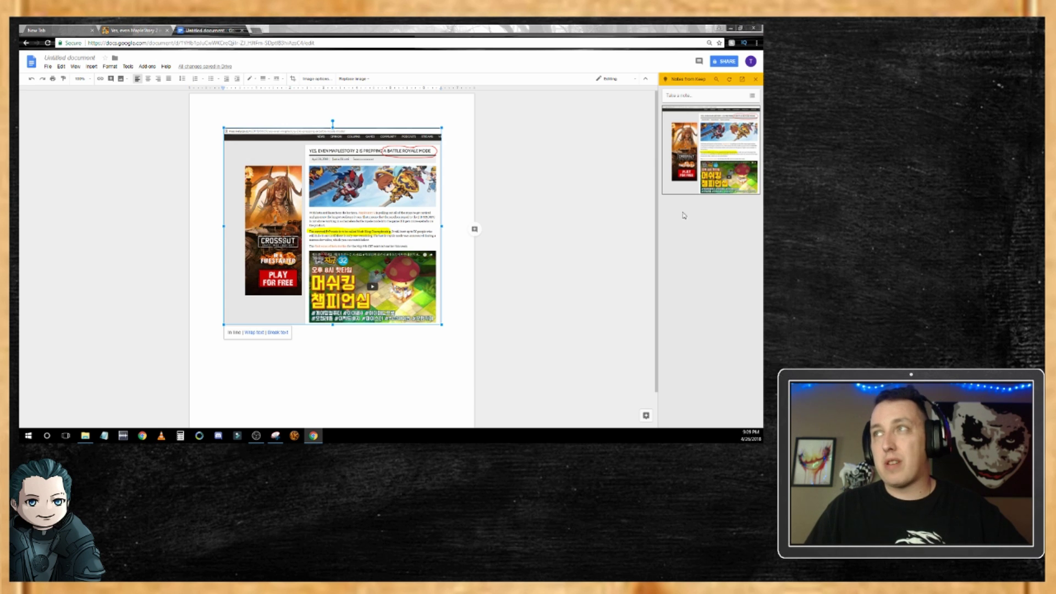
# Show the Save image as / Copy image menu on the Keep notepad image note.
pyautogui.rightClick(689, 148)
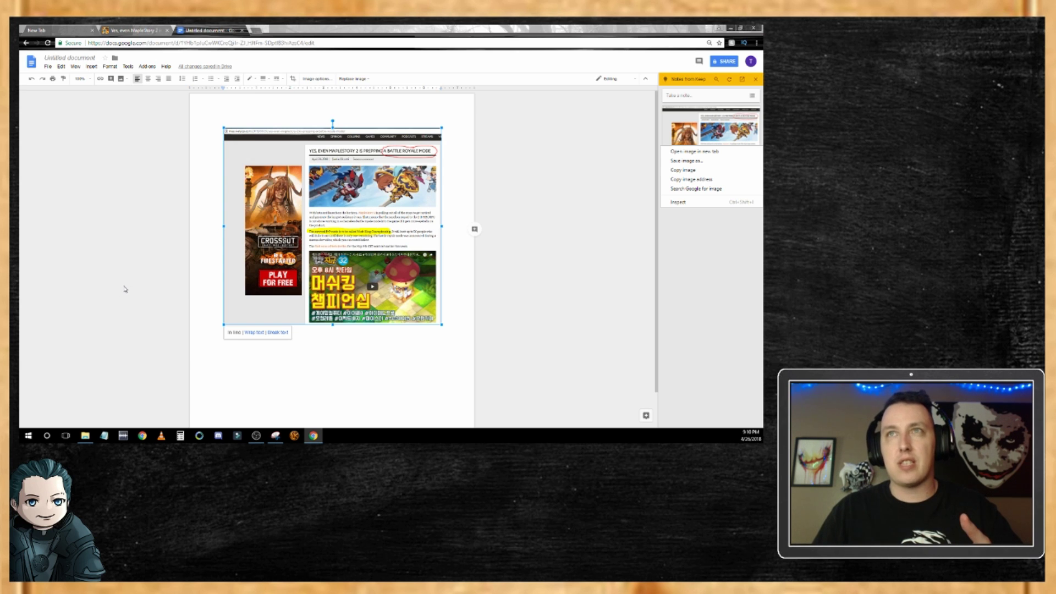
# Close the image context menu and open the Tools menu to locate Keep notepad.
pyautogui.click(128, 67)
pyautogui.click(129, 66)
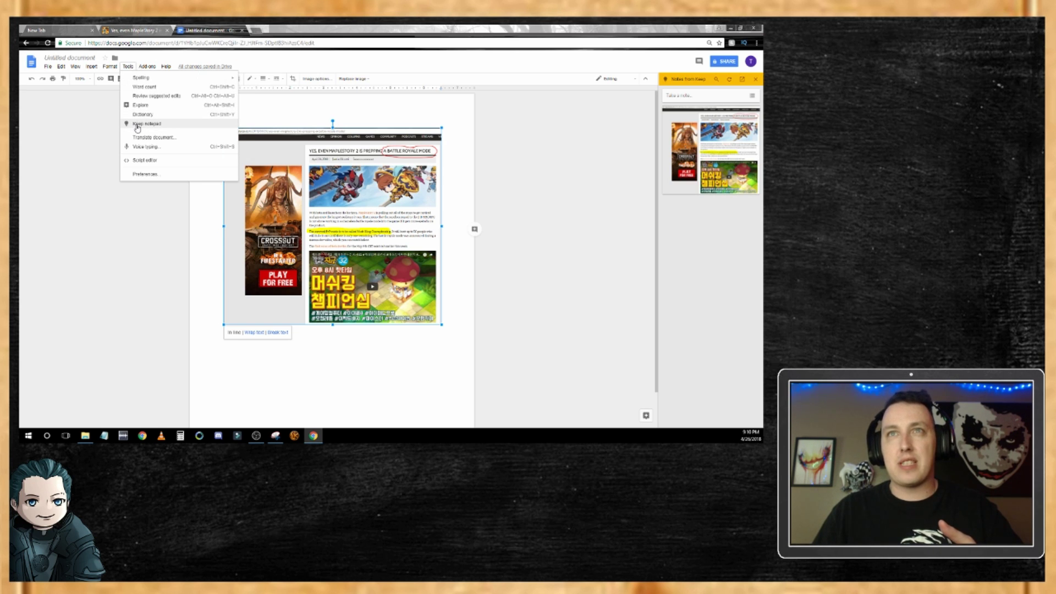